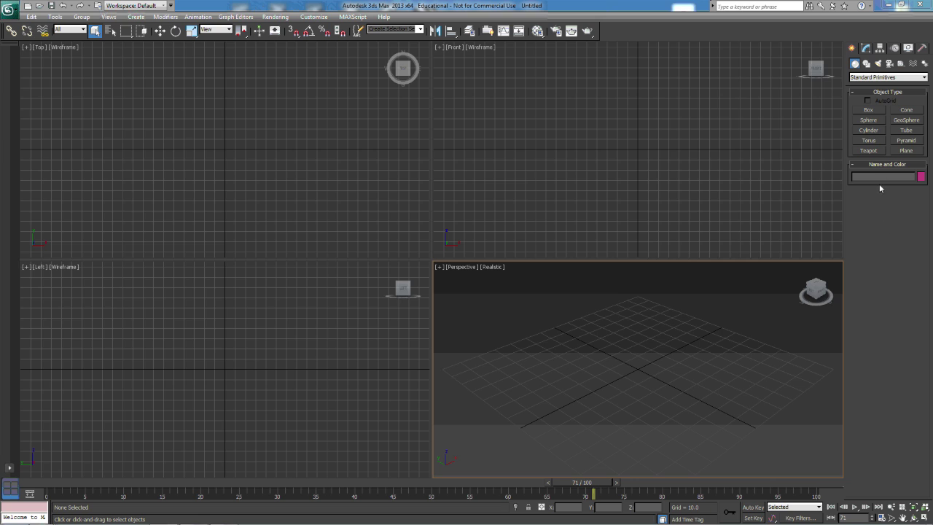
Create Box001, about 55 × 133 × 37, in the Top viewport and show its Modify panel.
click(870, 110)
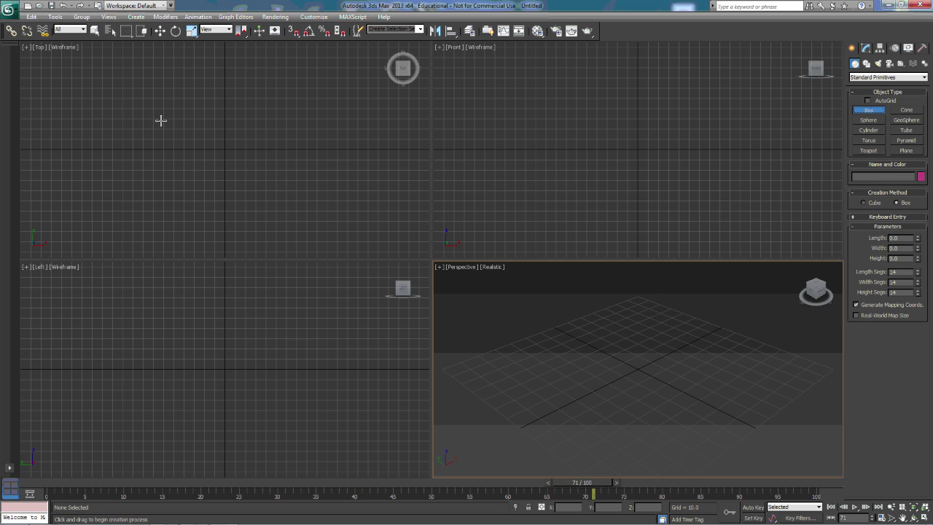
drag(161, 120, 297, 177)
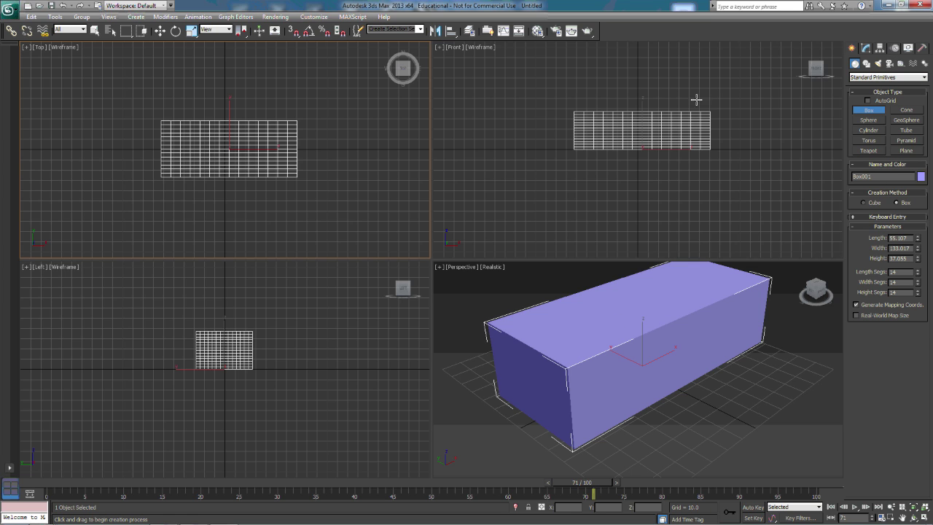
click(866, 48)
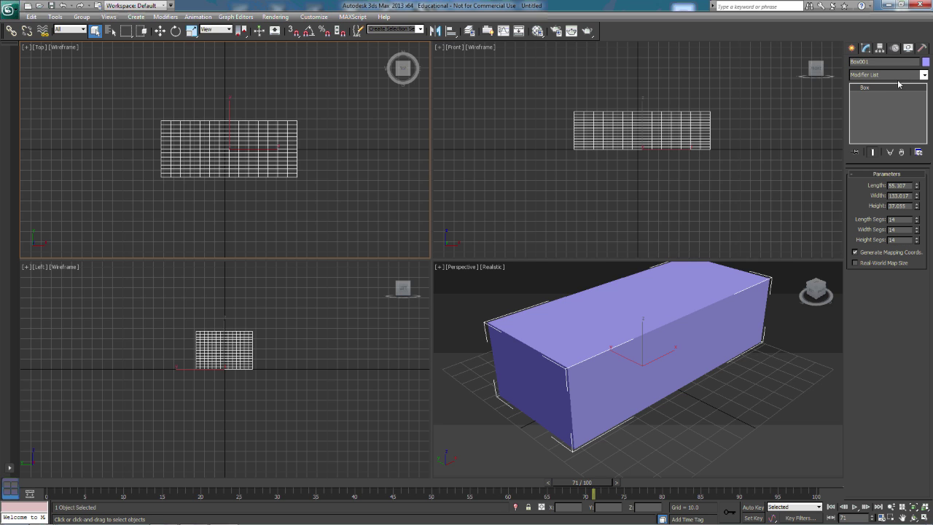
Add an Edit Poly modifier to the box from the Modifier List.
click(925, 75)
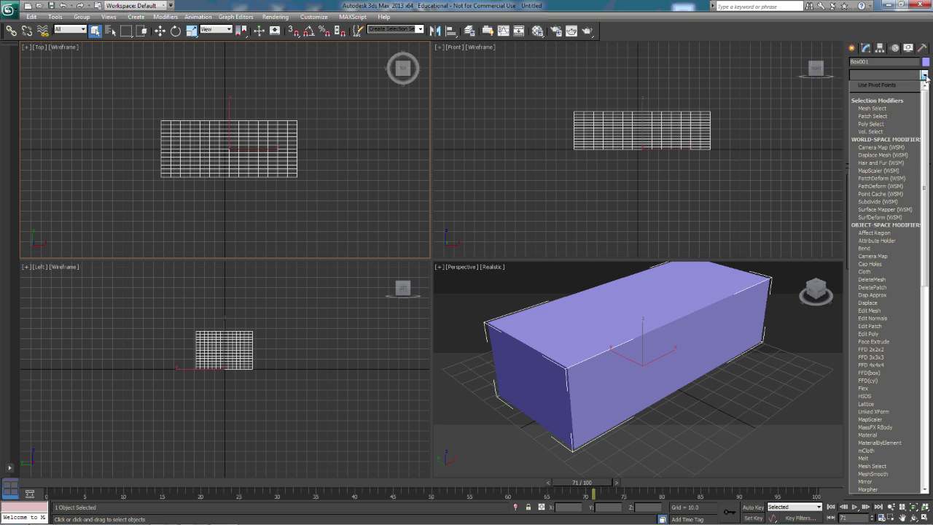
scroll(926, 157, down, 2)
drag(927, 158, 927, 241)
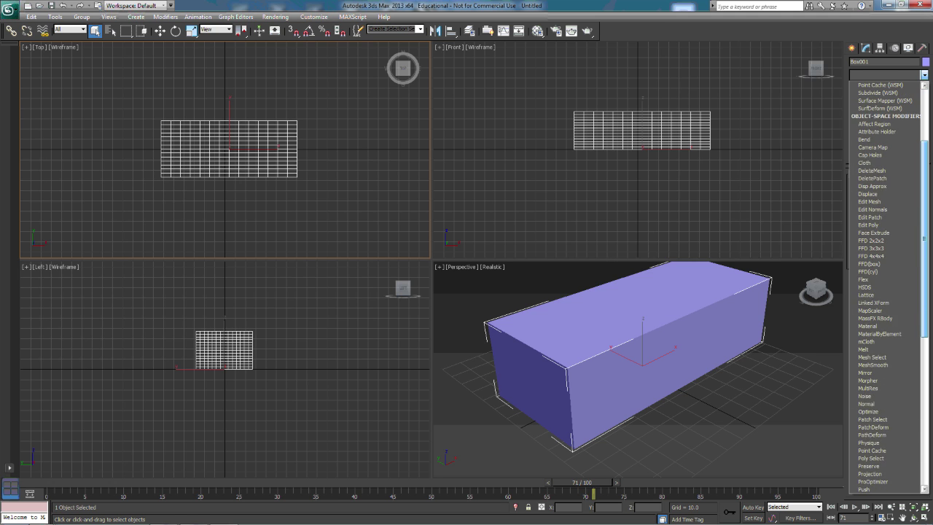
click(889, 228)
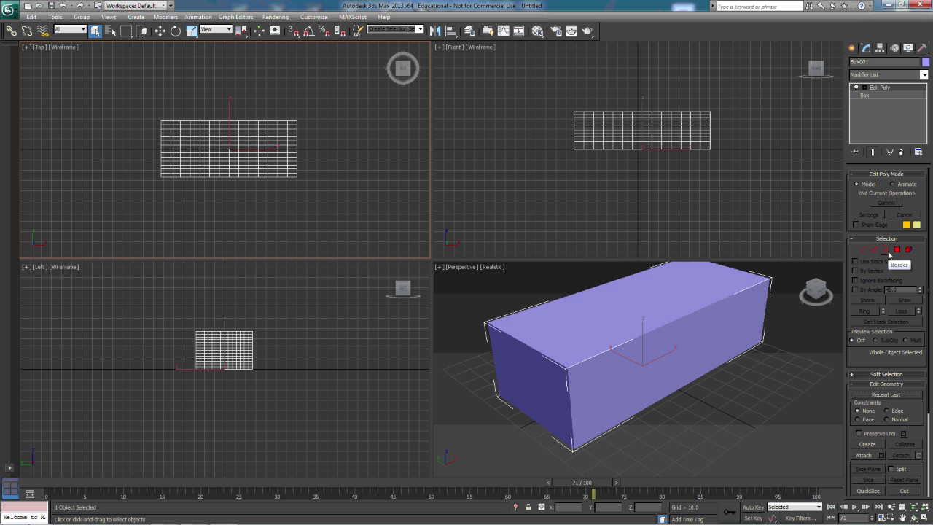
Lasso-select the box's right-end vertices in the Front view and move them right and down.
click(862, 251)
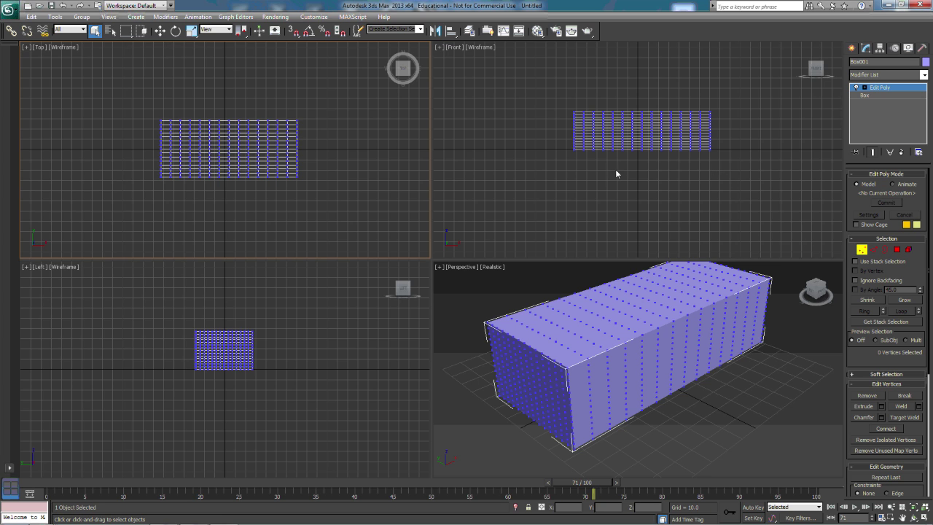
drag(126, 31, 126, 90)
mouse_move(727, 151)
mouse_down()
mouse_move(698, 136)
mouse_move(698, 148)
mouse_move(721, 164)
mouse_up()
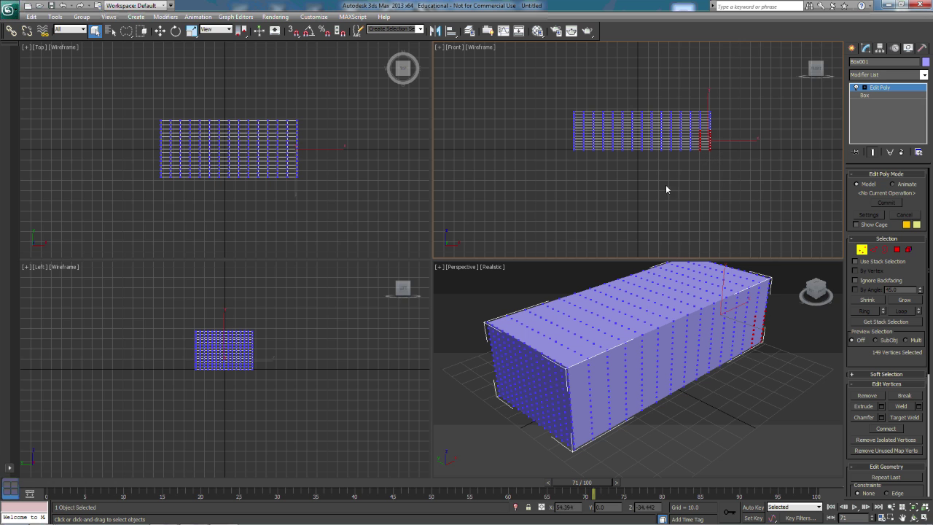
key(w)
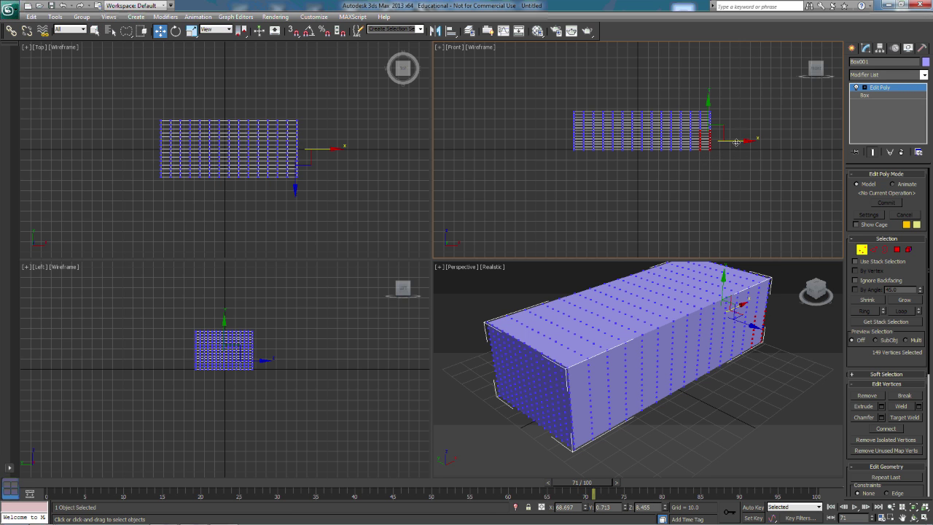
drag(718, 135, 739, 155)
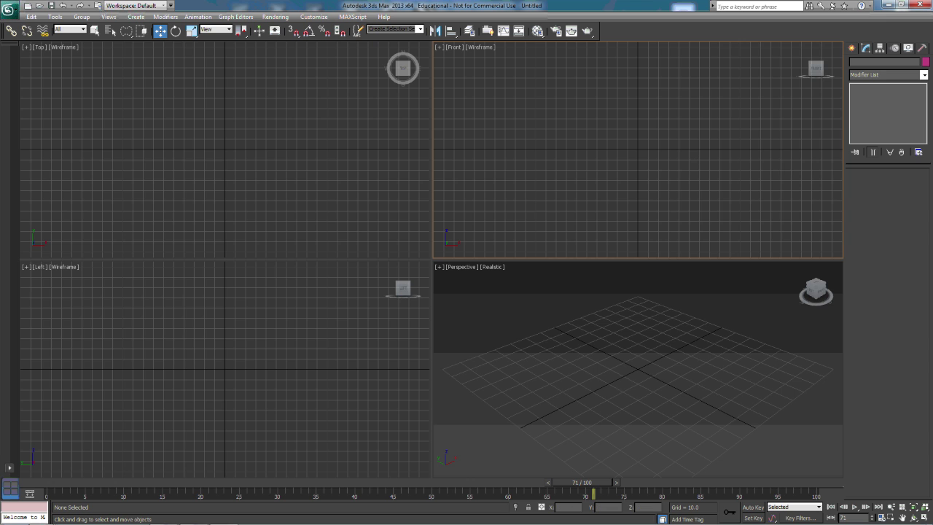
click(852, 48)
Create a new box in the Top viewport, setting its base and height.
click(869, 110)
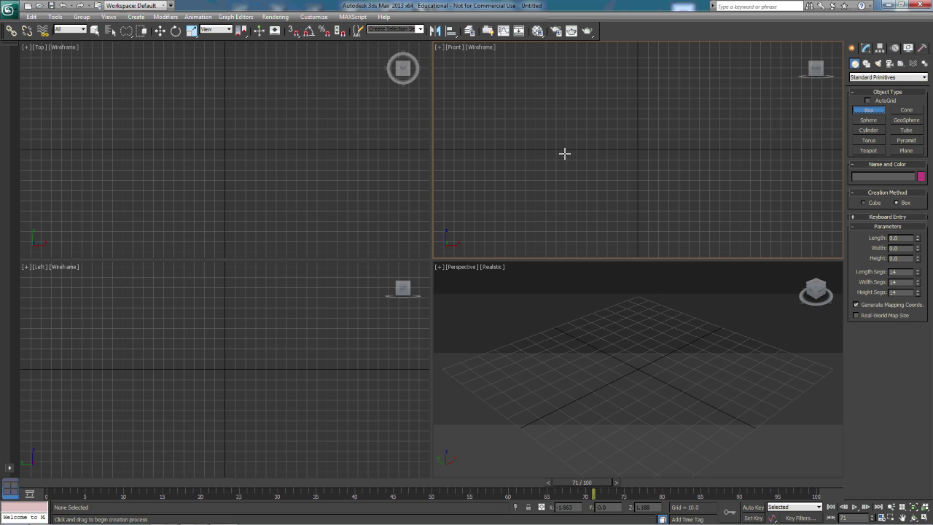
click(144, 119)
drag(144, 119, 308, 183)
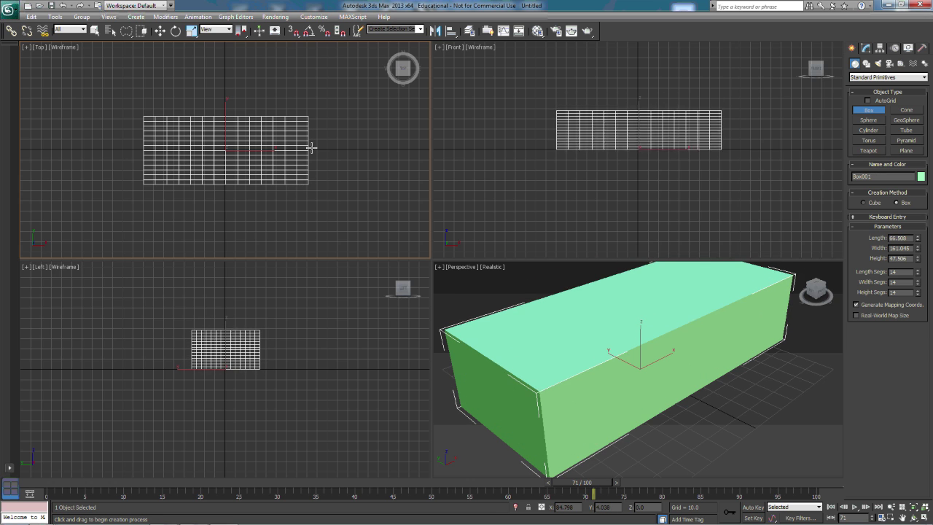
click(312, 146)
click(866, 49)
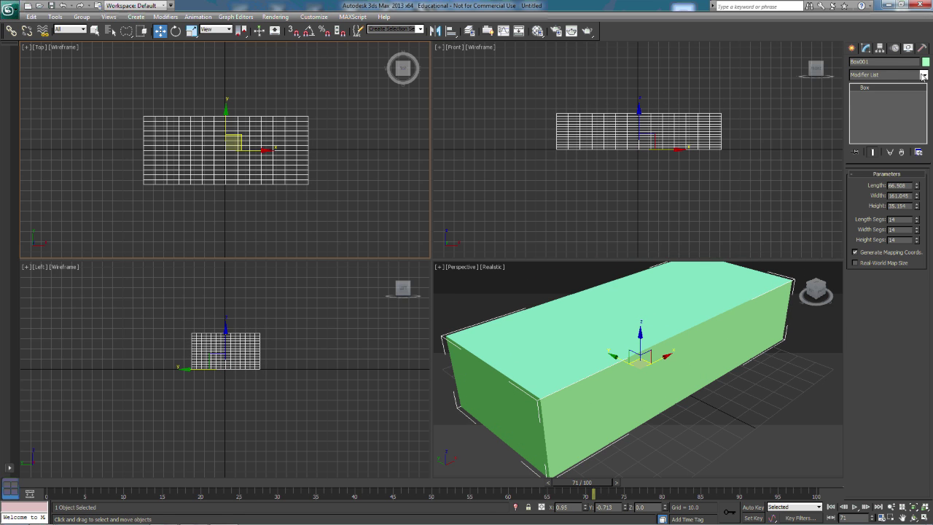
Add a Bend modifier and raise its Angle to about 179° to form an arch.
click(923, 75)
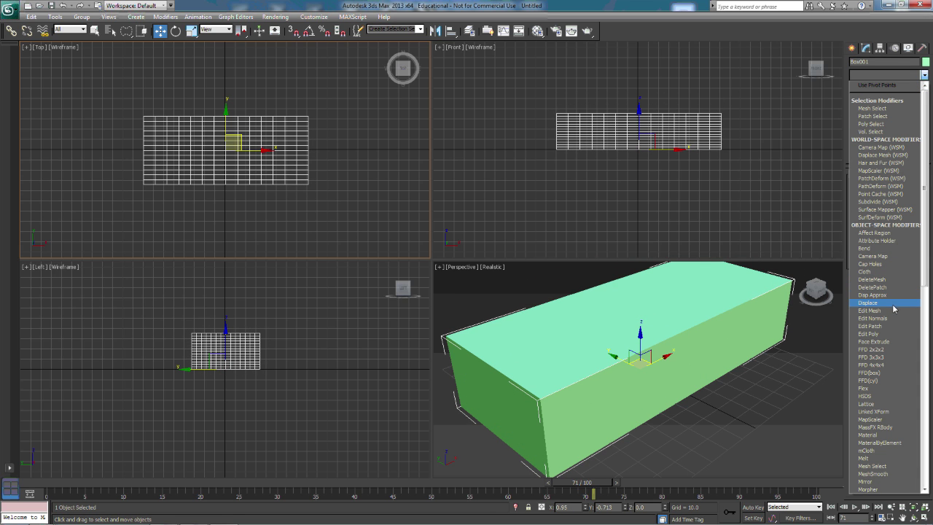
click(896, 249)
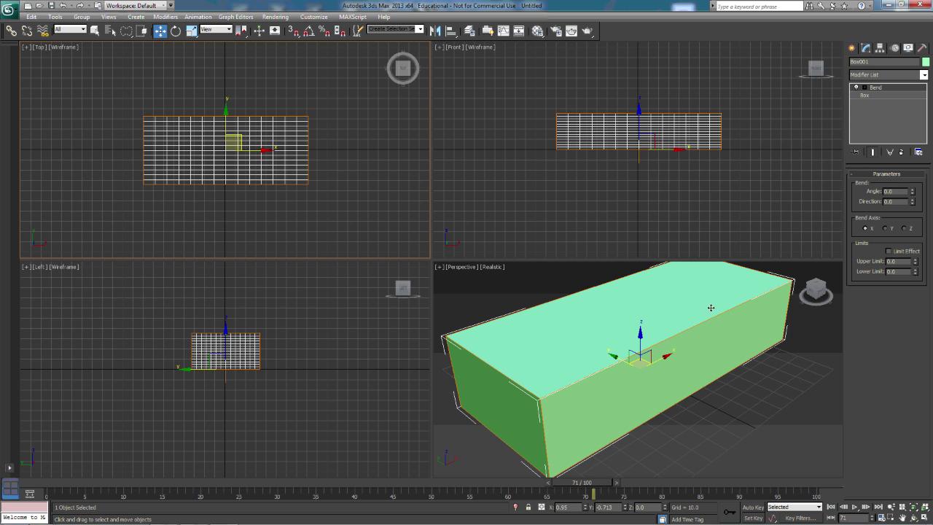
click(749, 368)
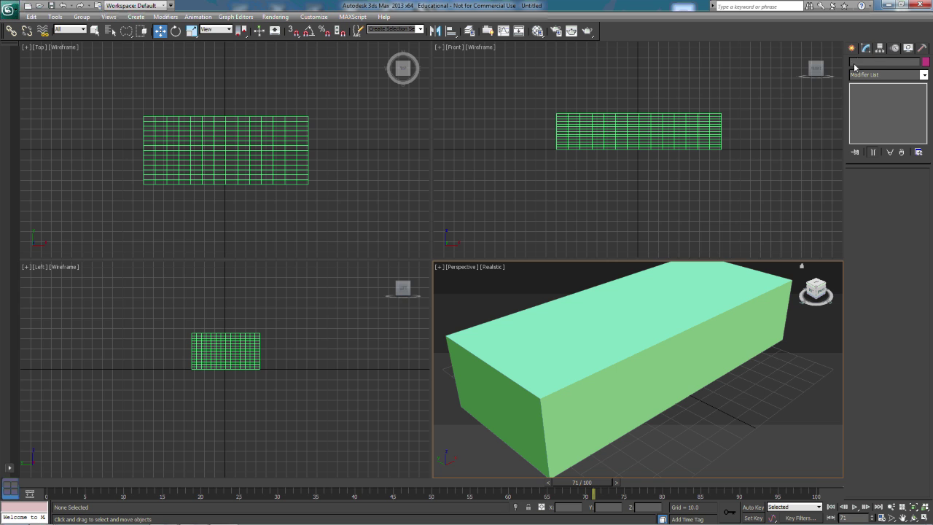
click(695, 342)
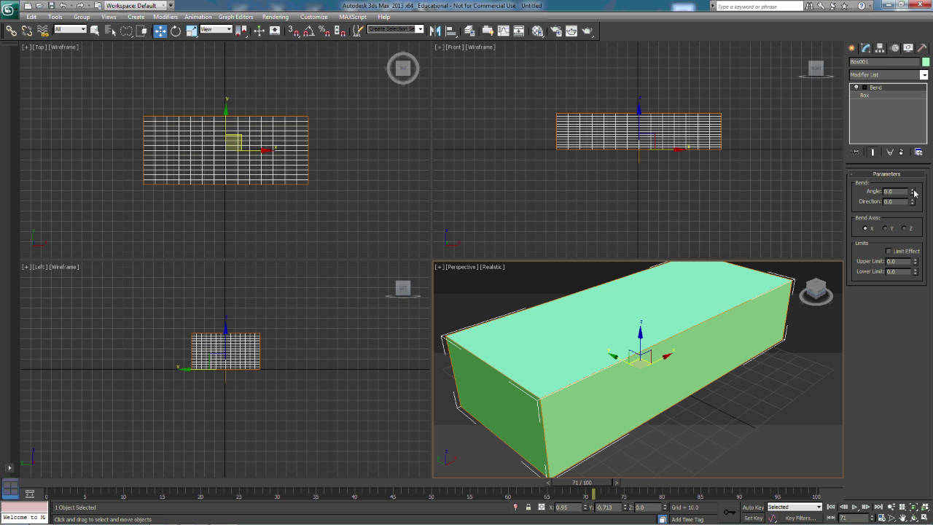
drag(914, 192, 896, 16)
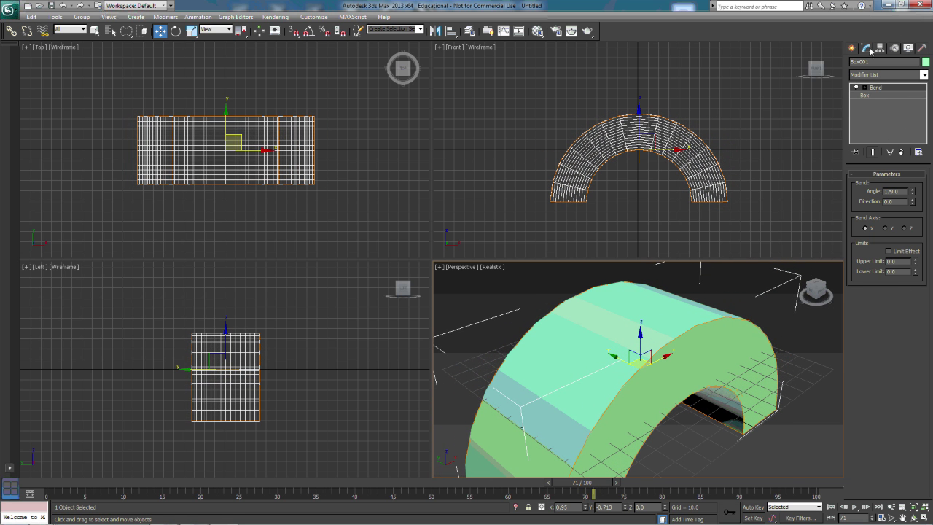
click(924, 75)
drag(924, 105, 922, 386)
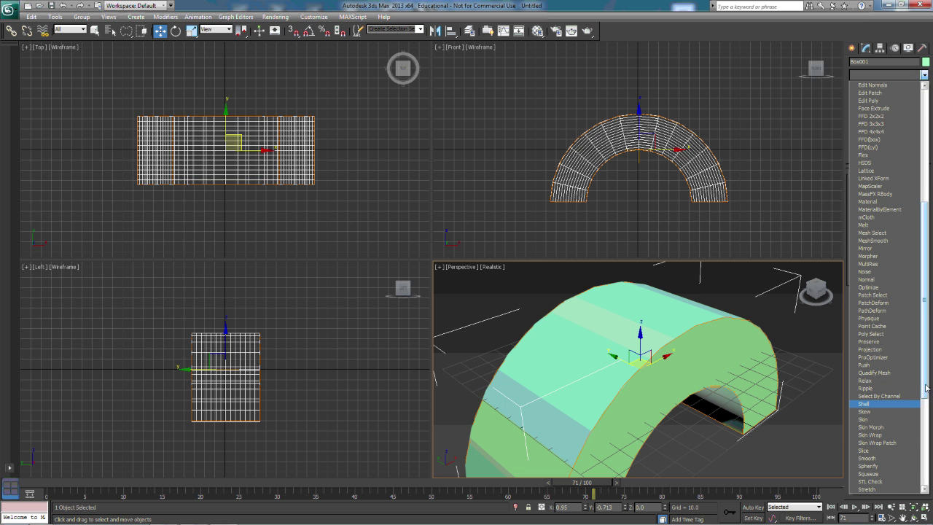
Add a Twist modifier above the Bend and set its Angle to 105.5°.
scroll(926, 390, down, 5)
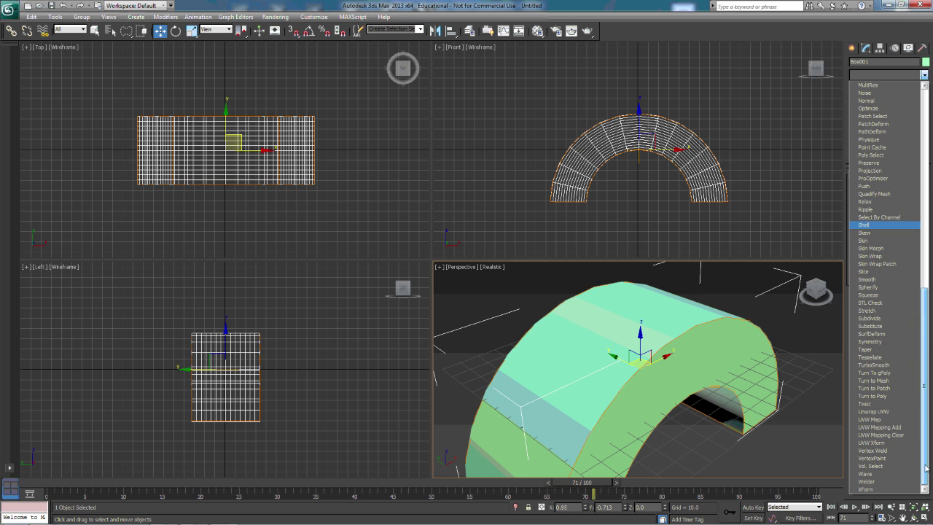
click(870, 405)
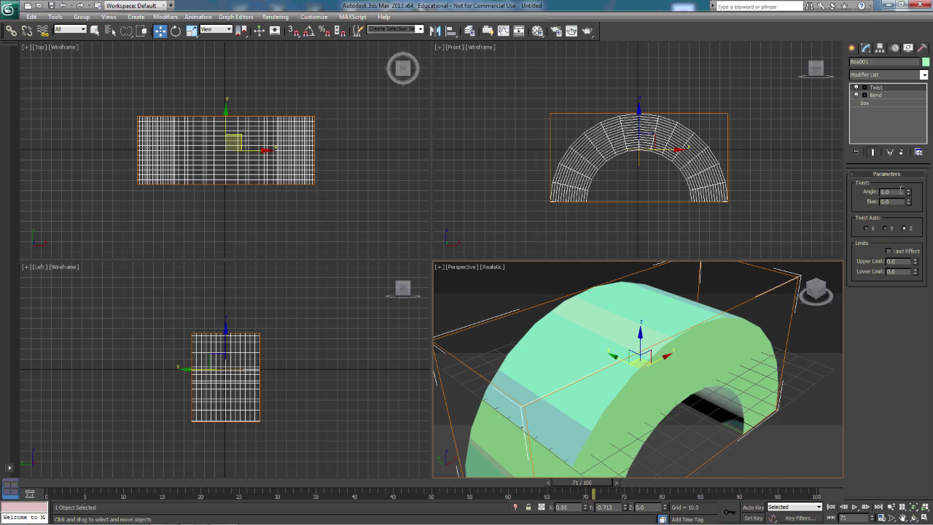
drag(908, 193, 897, 120)
click(924, 75)
drag(927, 122, 926, 328)
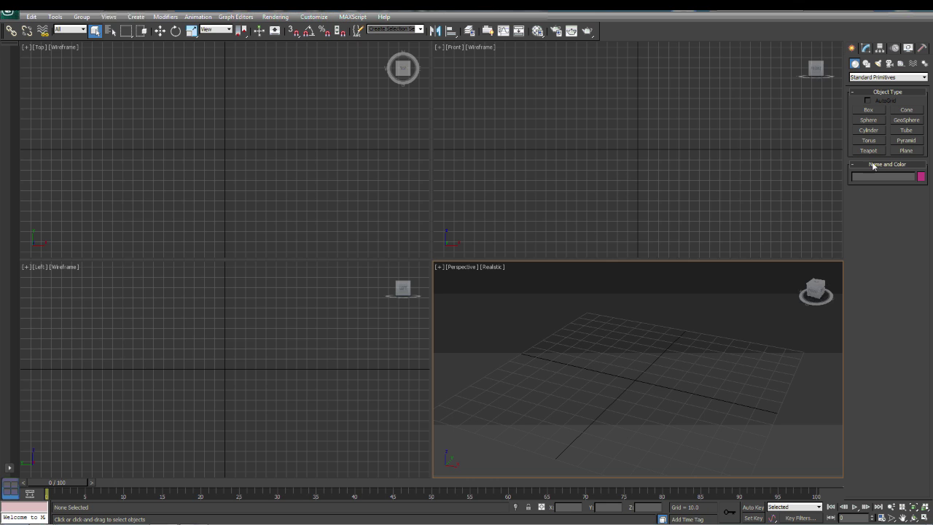
Switch the Create panel to Shapes so the Splines options appear.
click(867, 64)
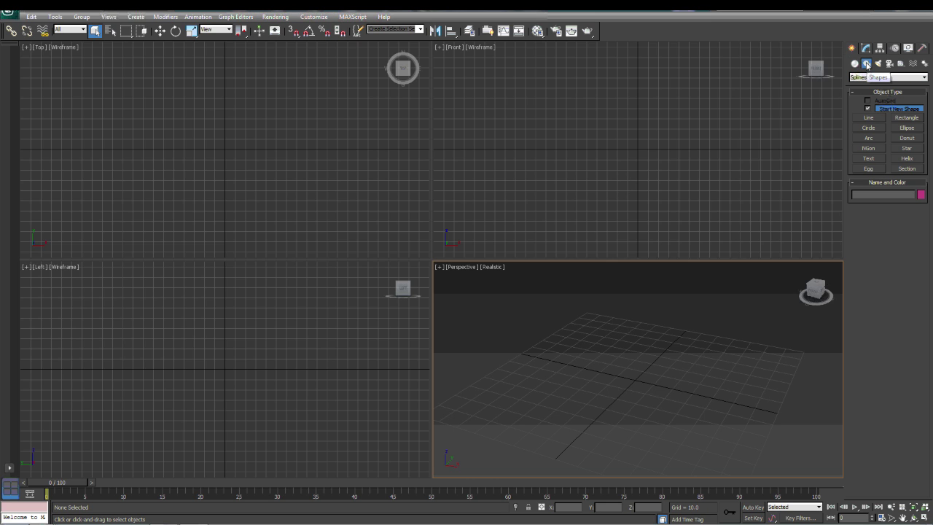
Draw an arc spline, Arc001, with radius about 62.7 in the Top view.
click(869, 138)
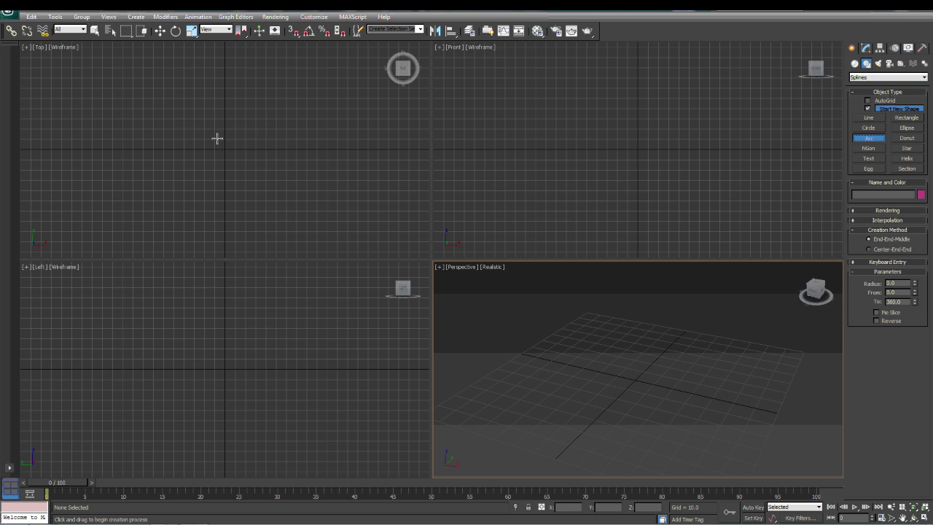
drag(113, 150, 224, 97)
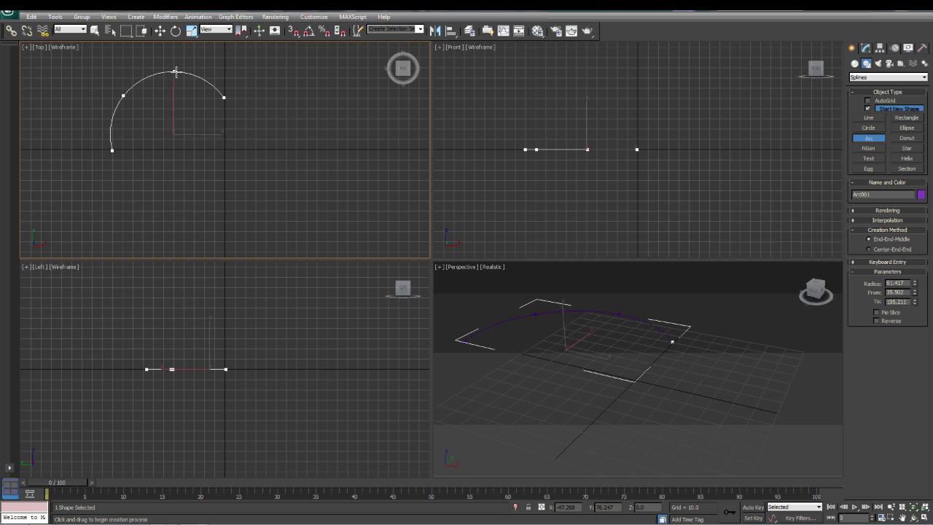
click(176, 76)
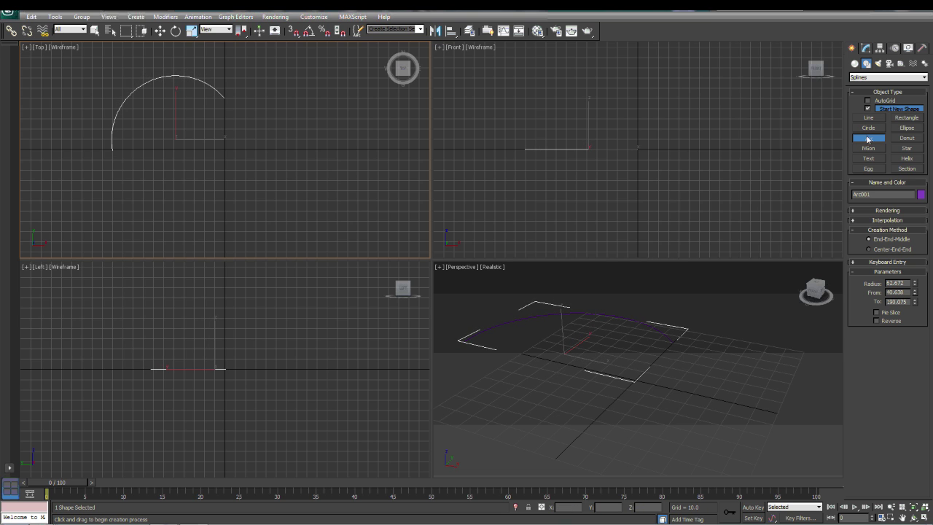
Draw a closed five-pointed star line spline, Line001, beside the arc.
click(868, 118)
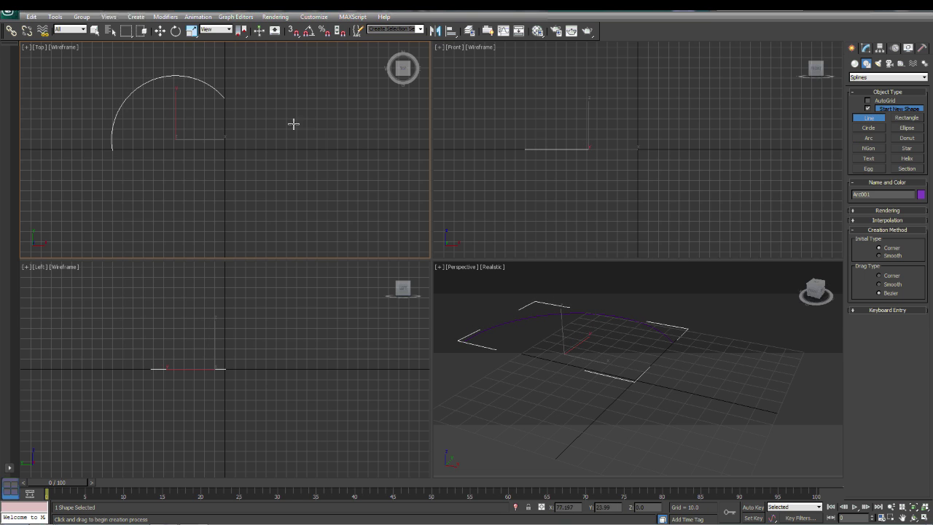
click(225, 98)
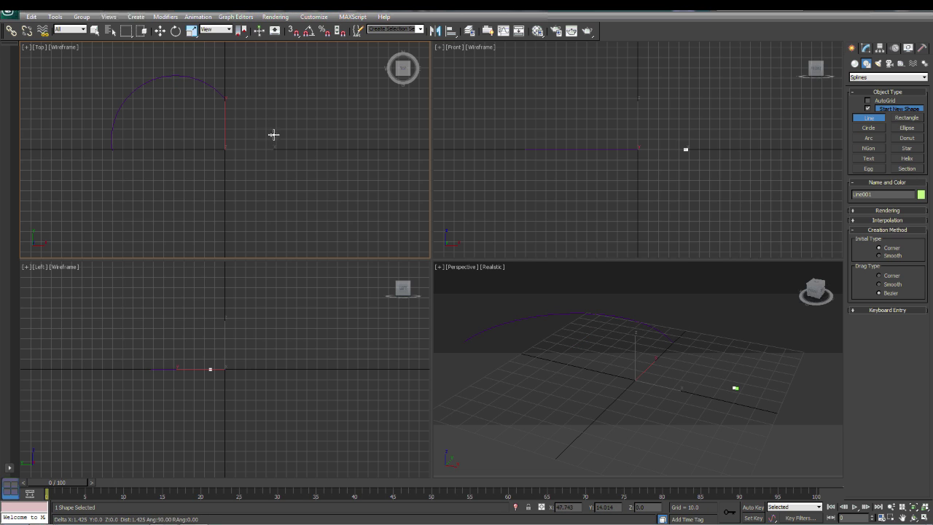
click(275, 133)
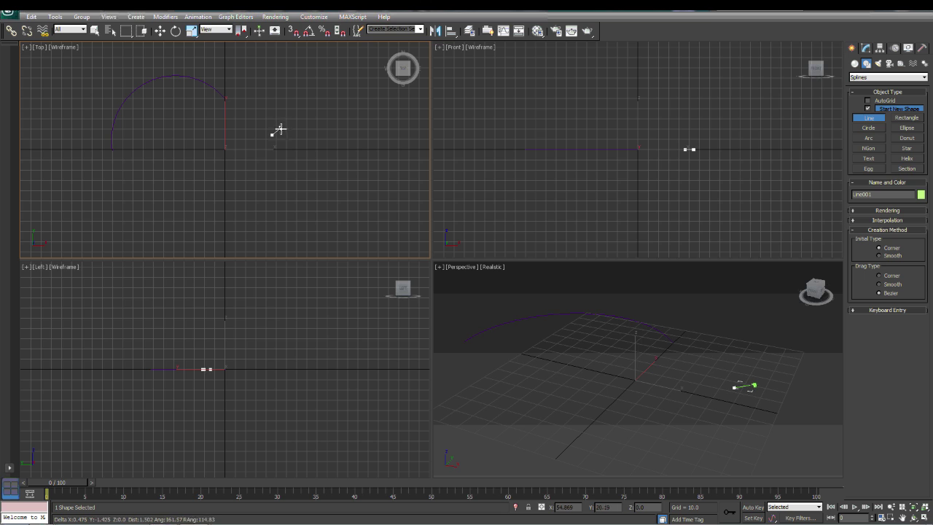
click(280, 128)
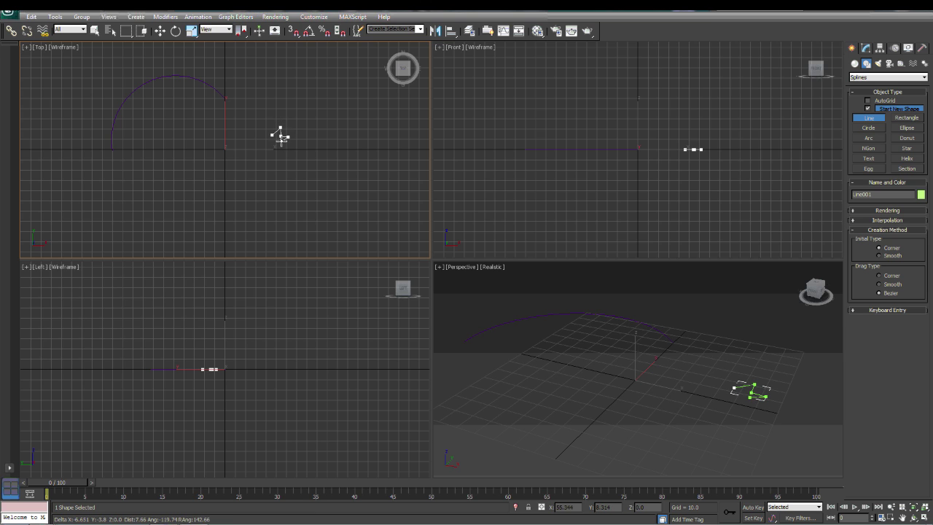
click(285, 137)
click(281, 147)
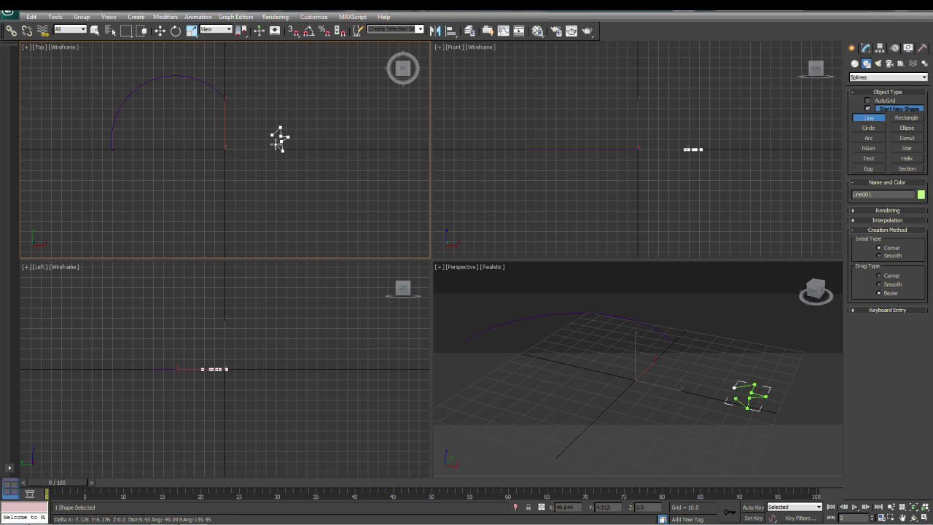
click(274, 144)
click(265, 147)
click(267, 145)
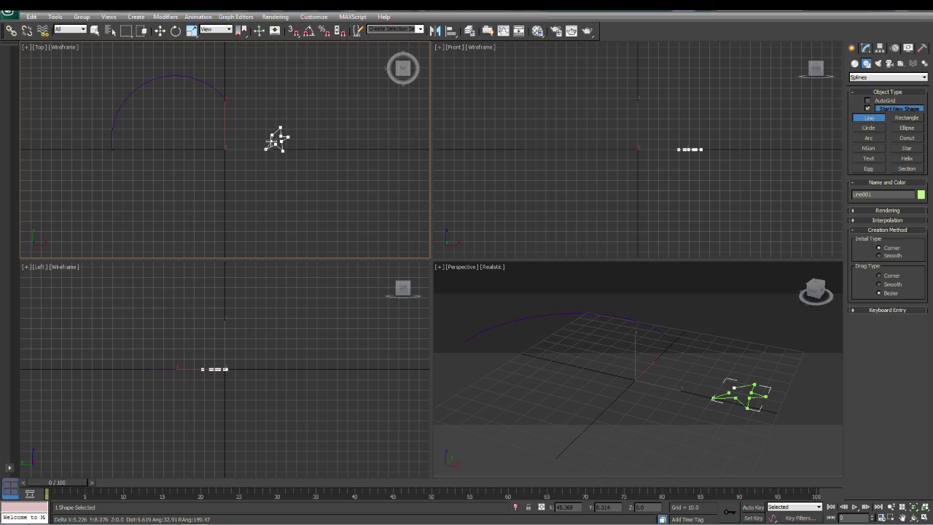
click(264, 138)
click(277, 130)
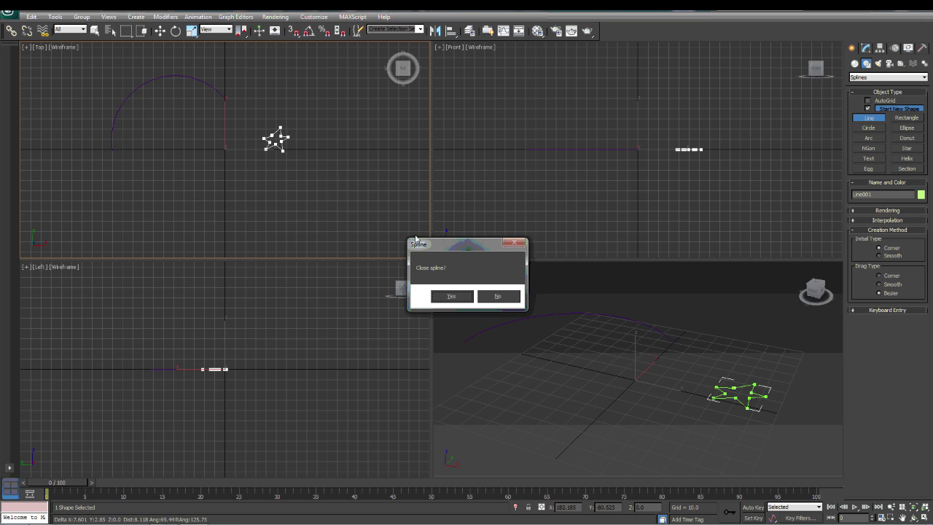
click(452, 298)
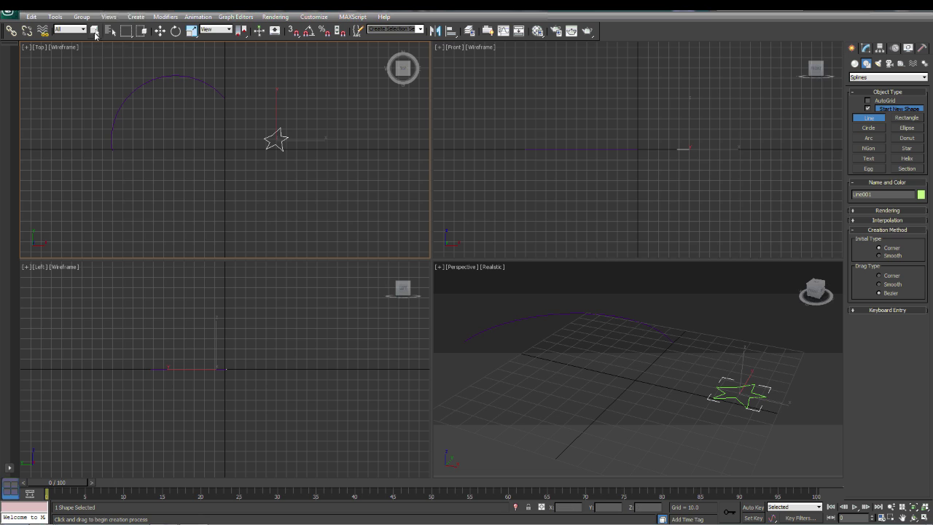
click(95, 30)
Create Loft001 using the arc as the path and the star as its cross-section.
click(146, 84)
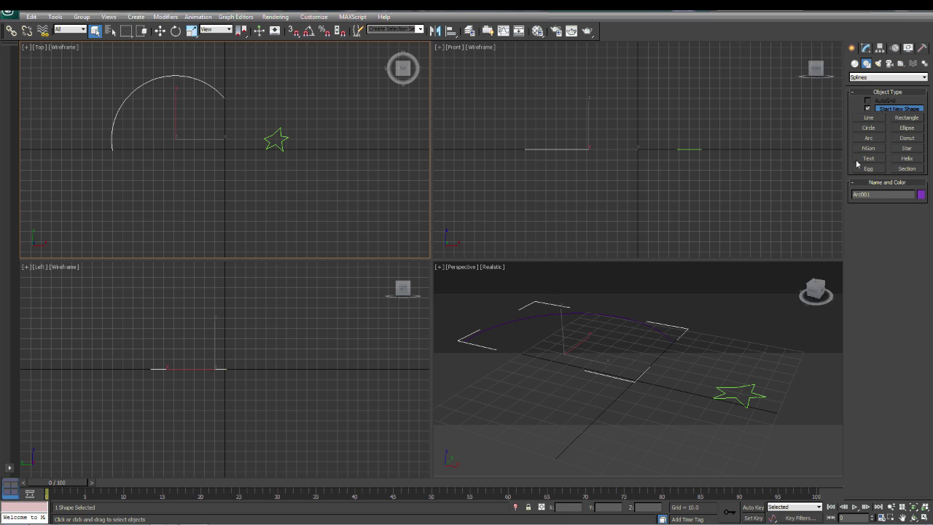
click(855, 65)
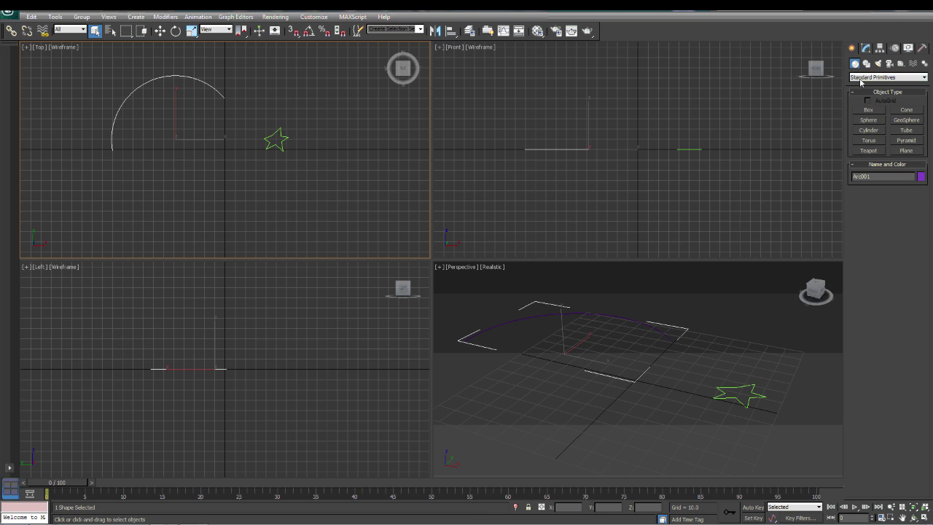
click(870, 77)
click(874, 99)
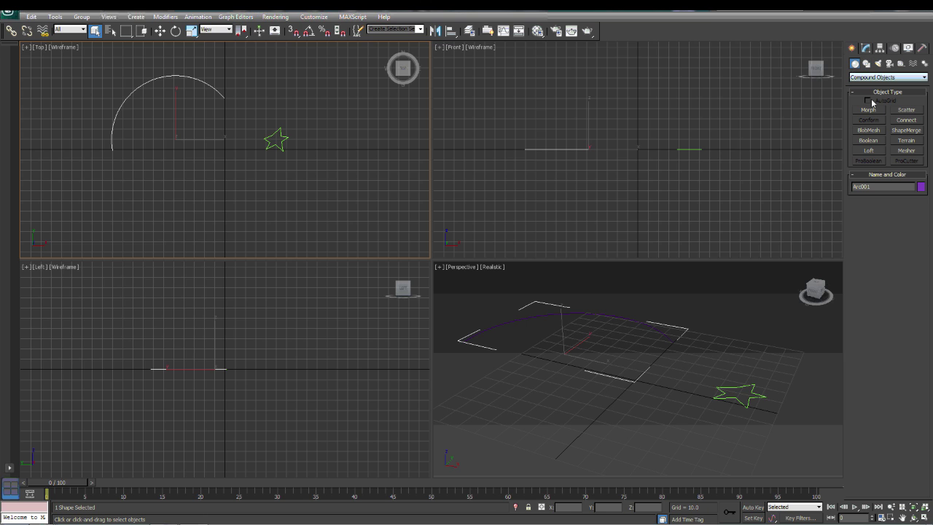
click(869, 151)
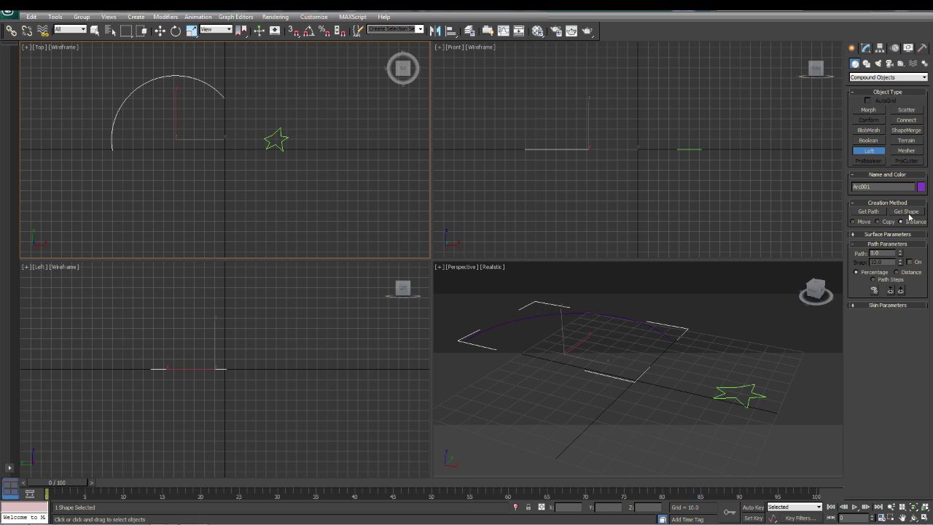
click(908, 212)
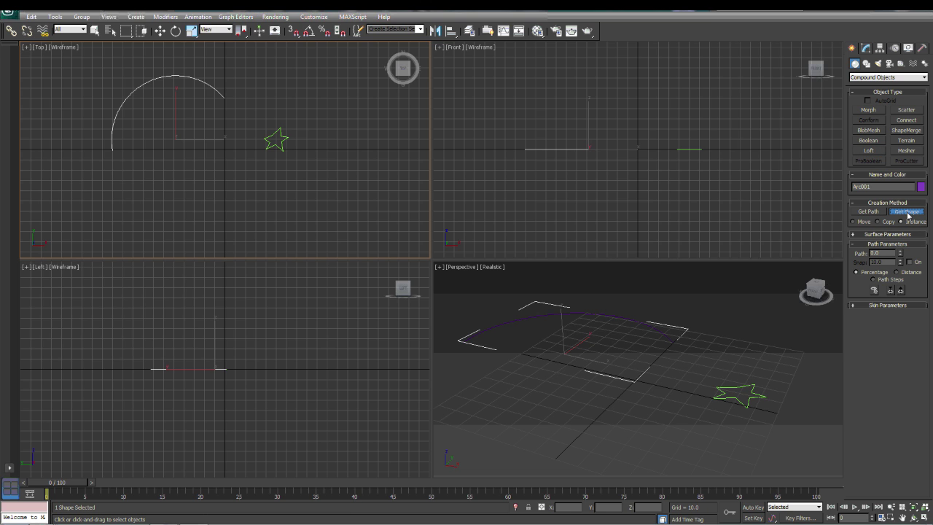
click(285, 136)
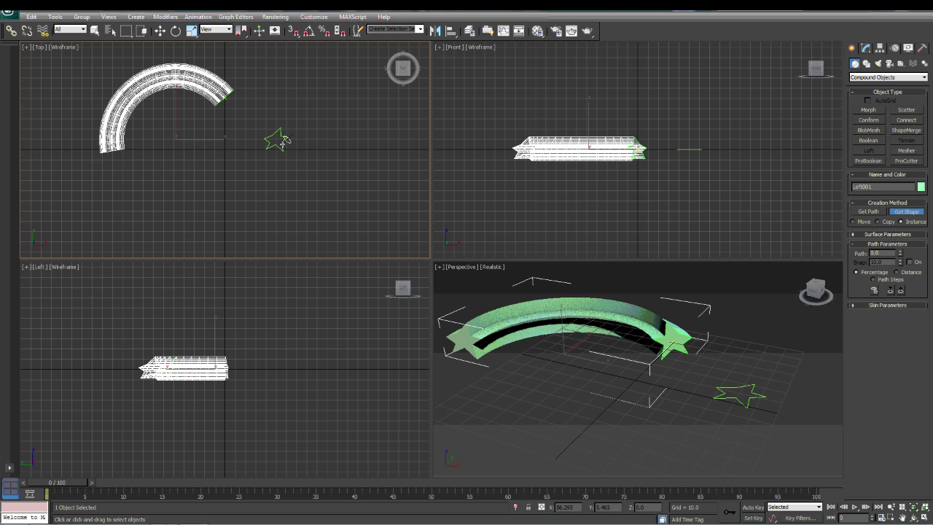